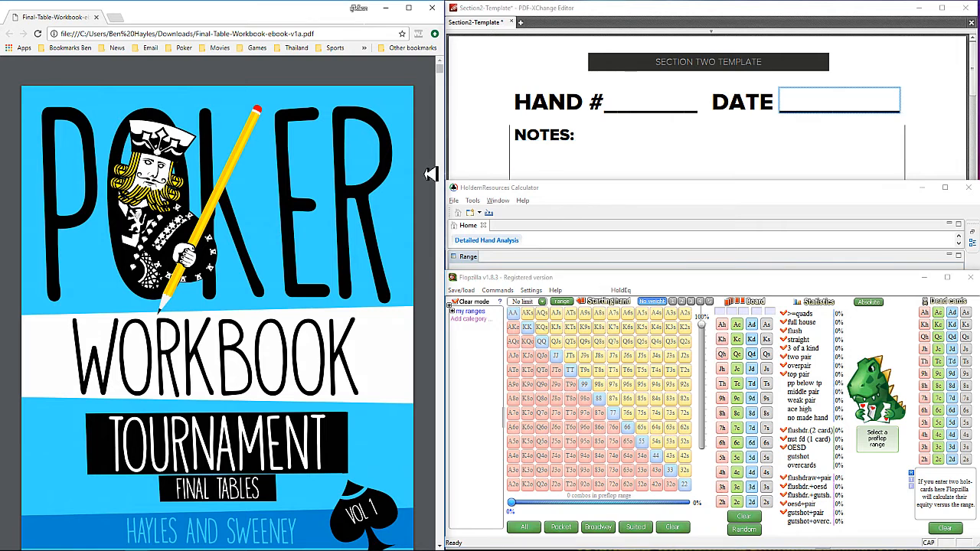
Step: Find hand #13 in the workbook and fill in the template header with hand number 13 and date 01/09/2017
drag(438, 67, 452, 244)
scroll(408, 221, up, 1)
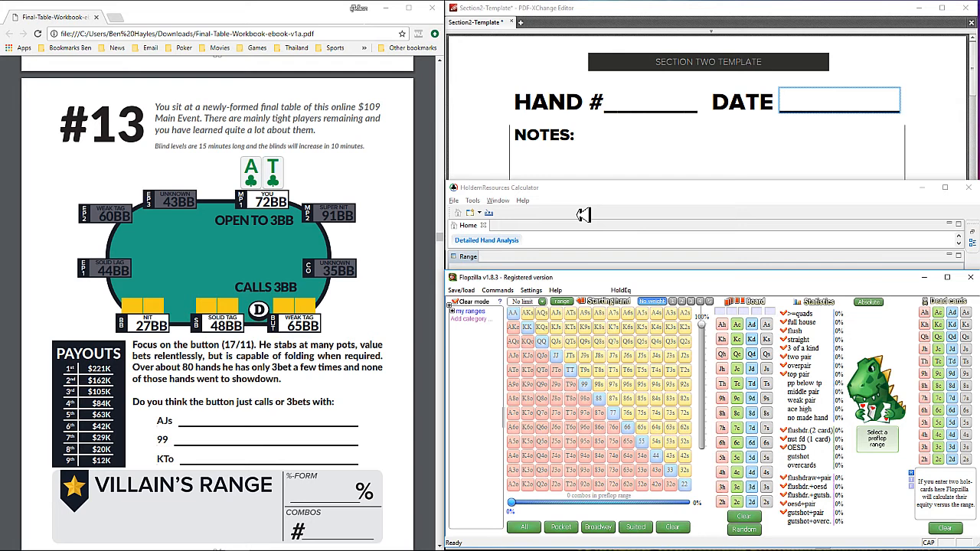
click(618, 102)
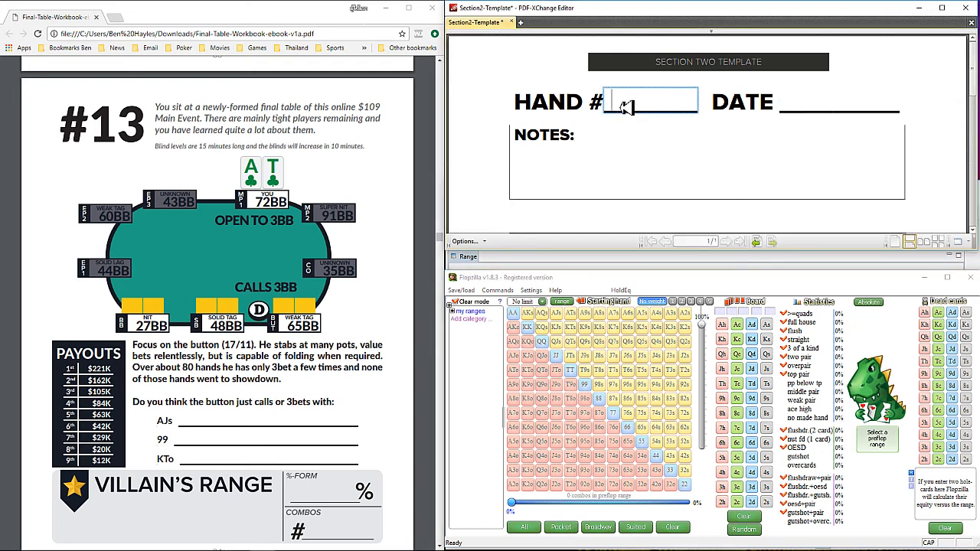
text(13)
click(795, 107)
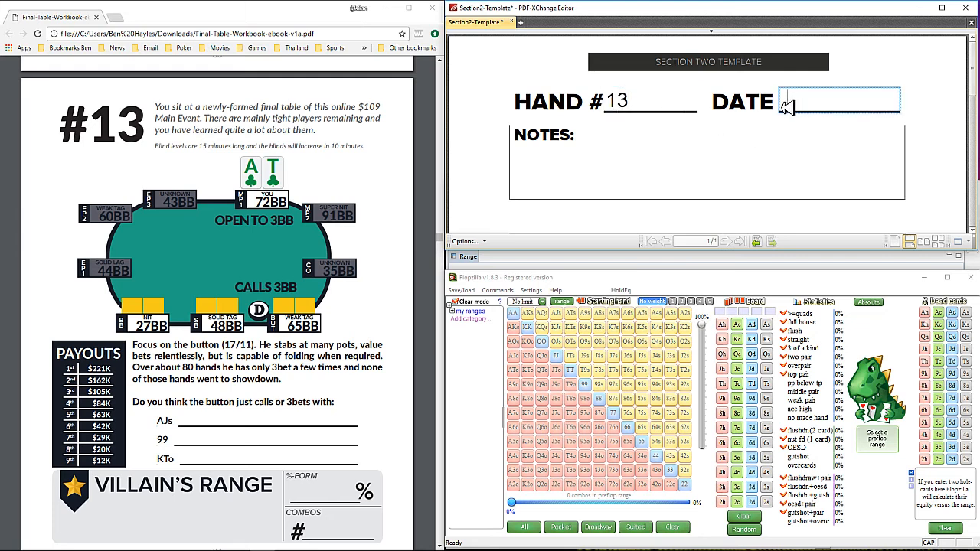
text(01/09)
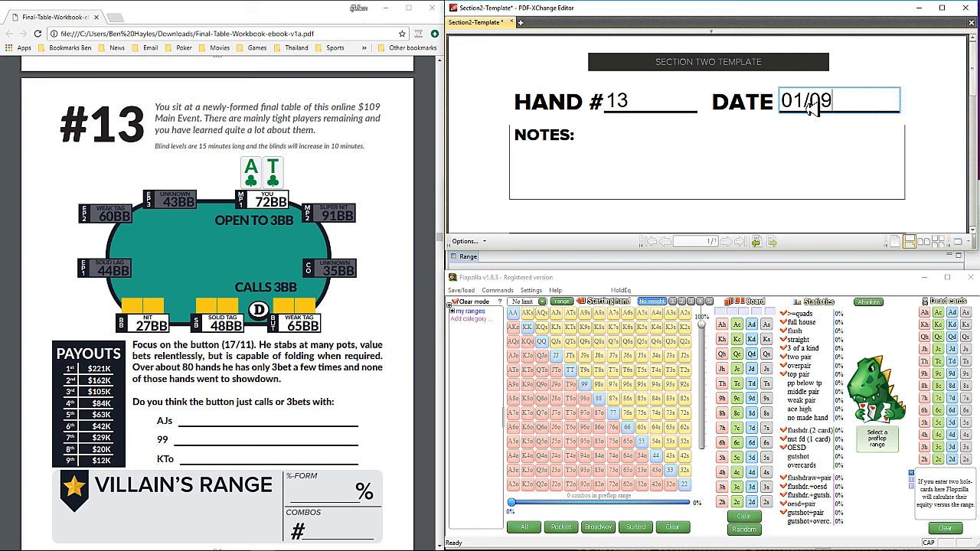
text(/2017)
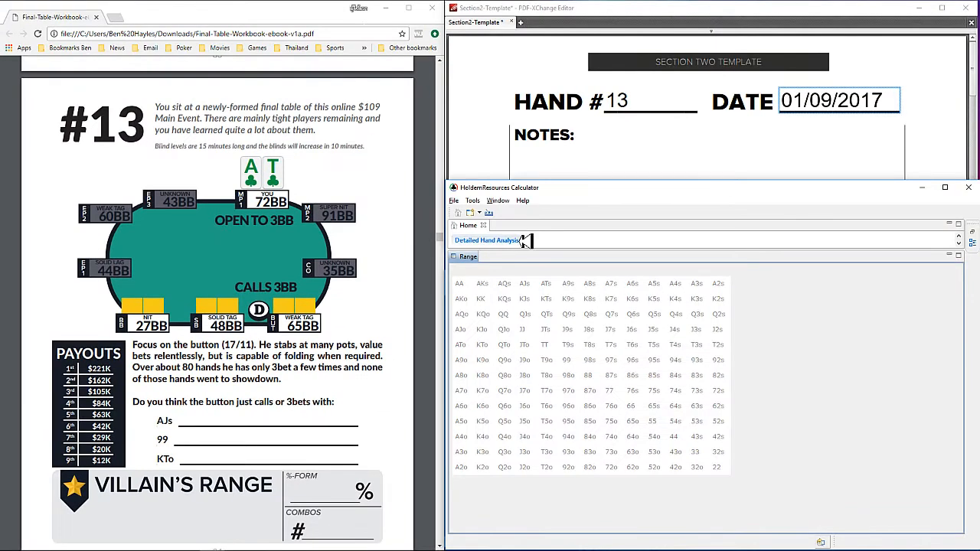
Step: Switch to HoldemResources Calculator and start a new hand with the Advanced Hand wizard
click(453, 200)
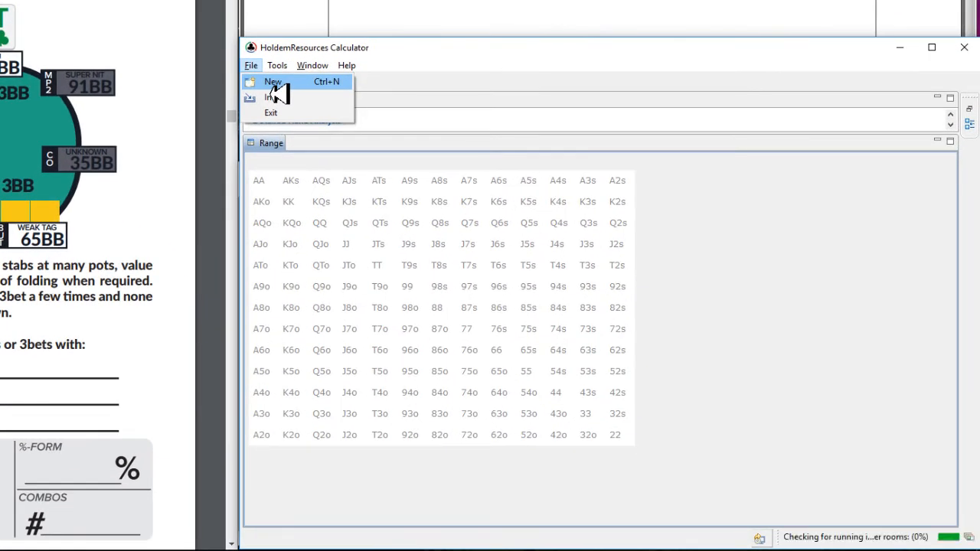
click(316, 301)
click(252, 68)
click(258, 84)
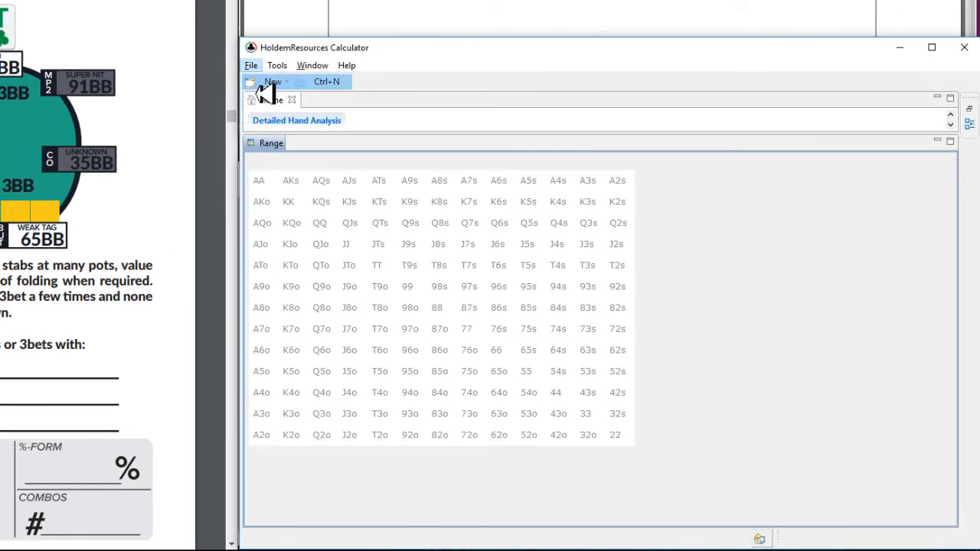
click(486, 202)
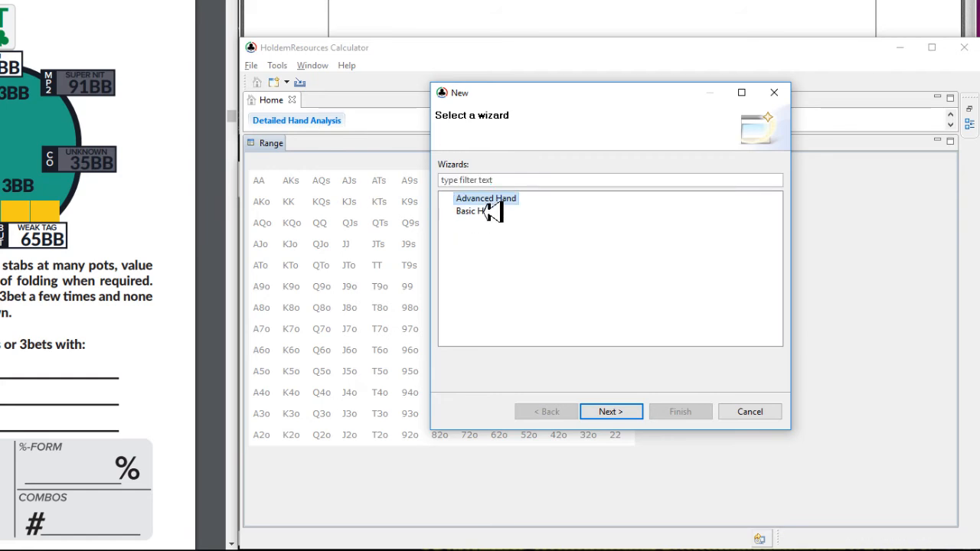
click(619, 413)
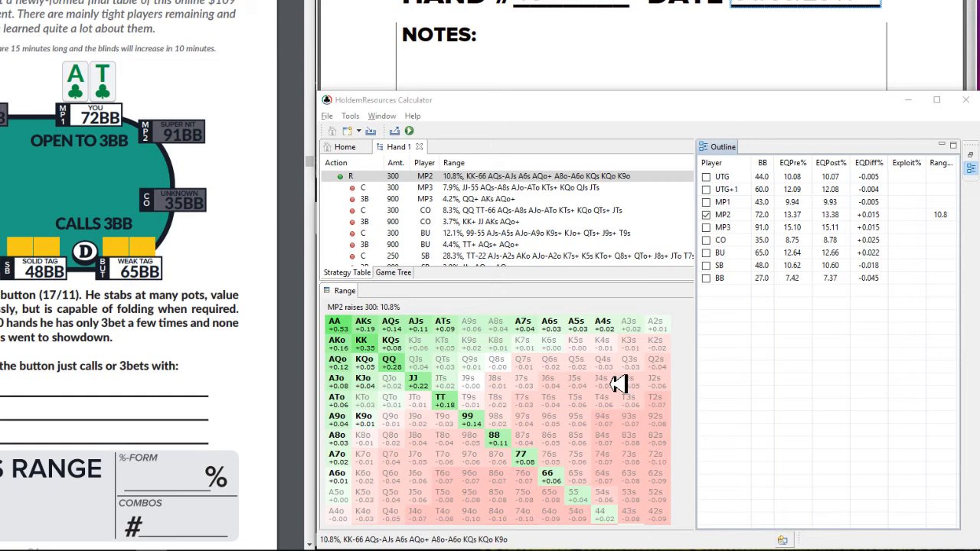
Step: Compare the button's calling and 3-betting ranges against the MP2 raise in the calculated strategy table
click(494, 181)
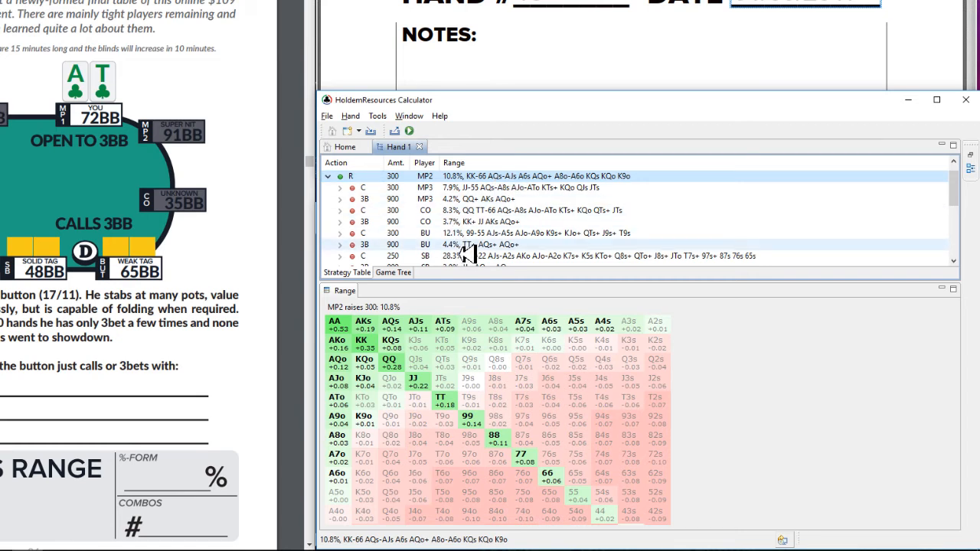
click(513, 234)
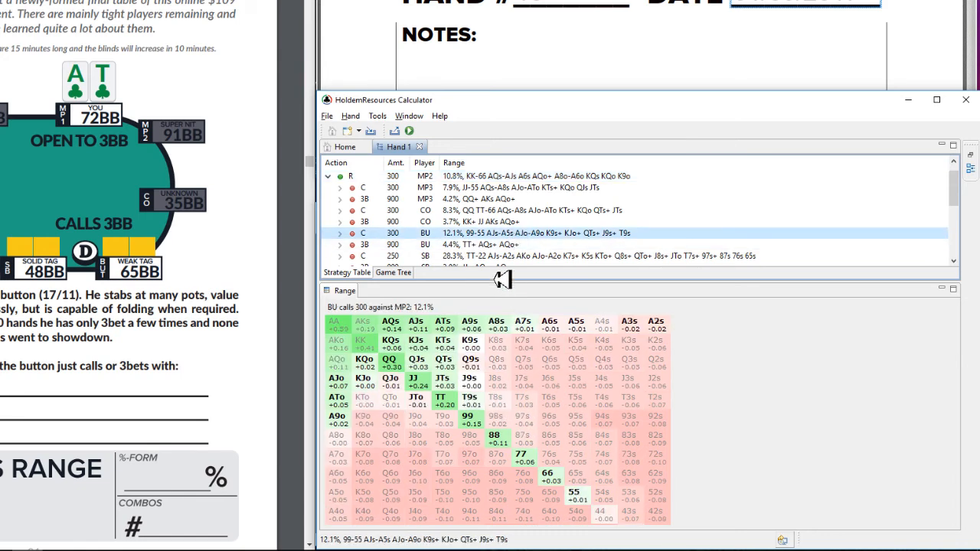
click(498, 246)
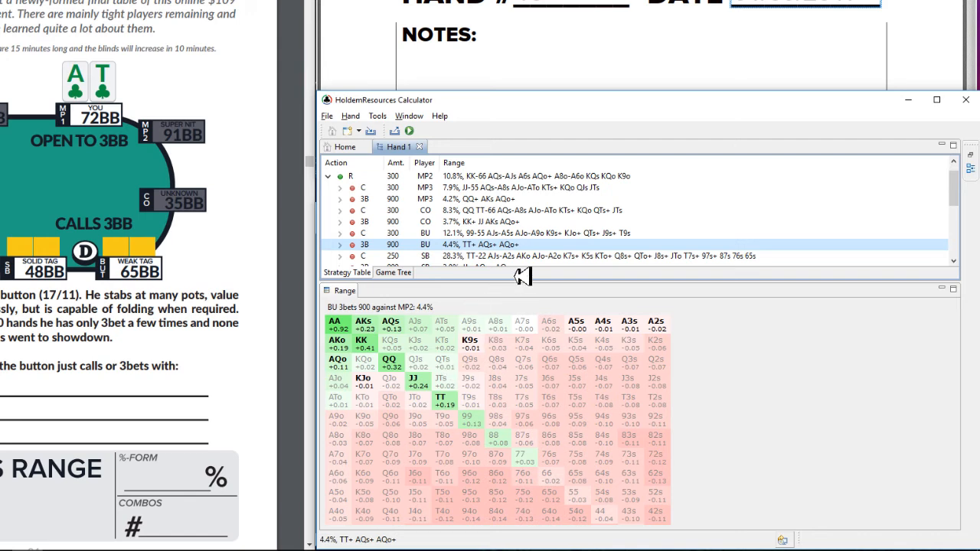
click(479, 234)
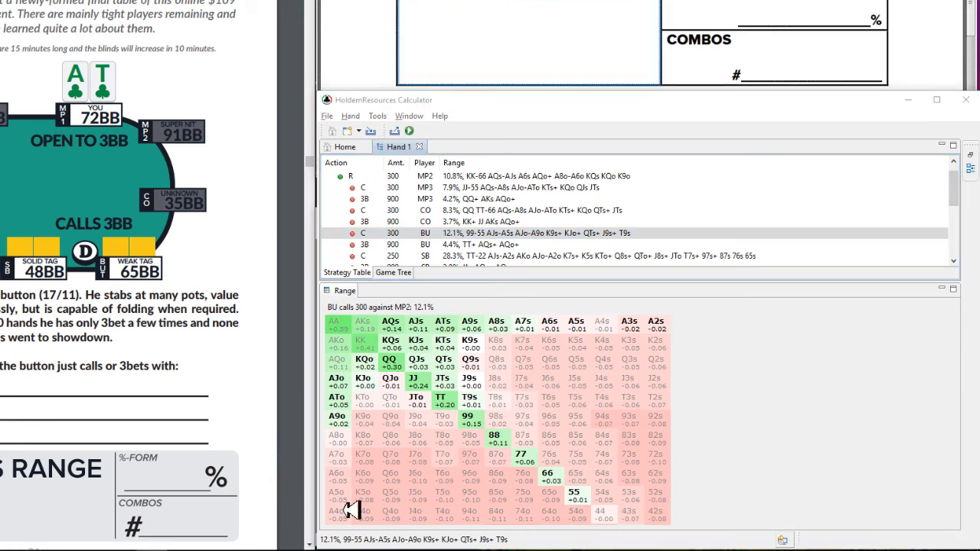
Step: Switch to Flopzilla, copy the selected starting-hand range as text and paste it into the template's Their Preflop Range box
mouse_move(195, 548)
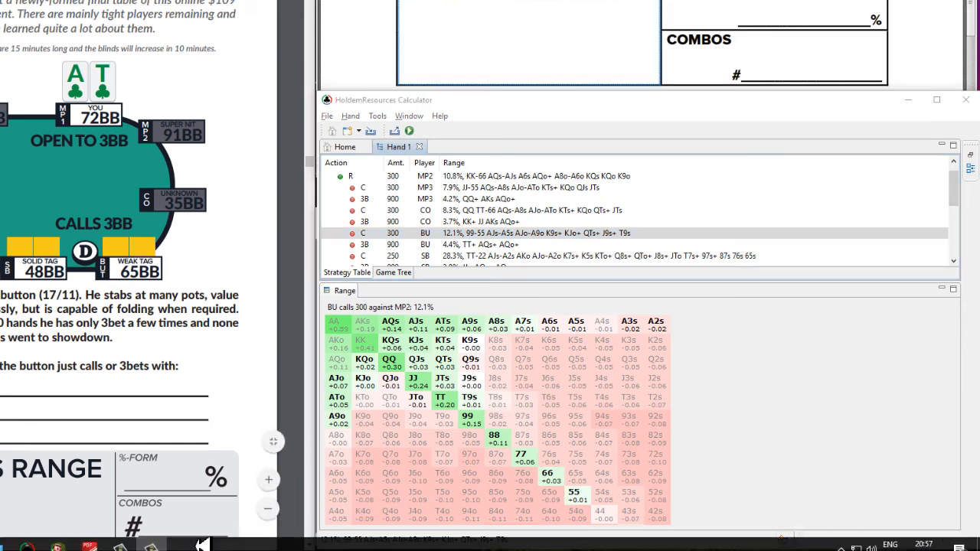
click(57, 540)
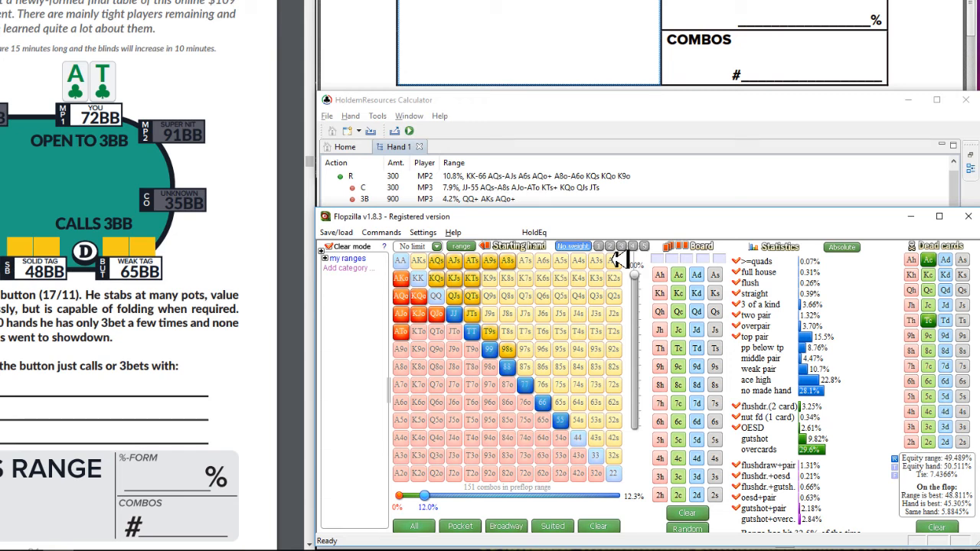
click(461, 246)
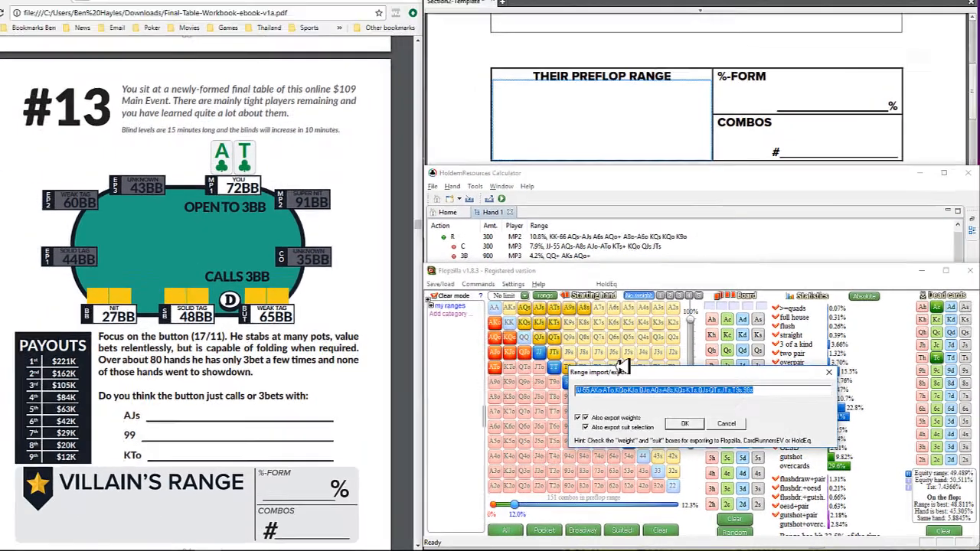
key(ctrl+c)
click(566, 63)
key(ctrl+v)
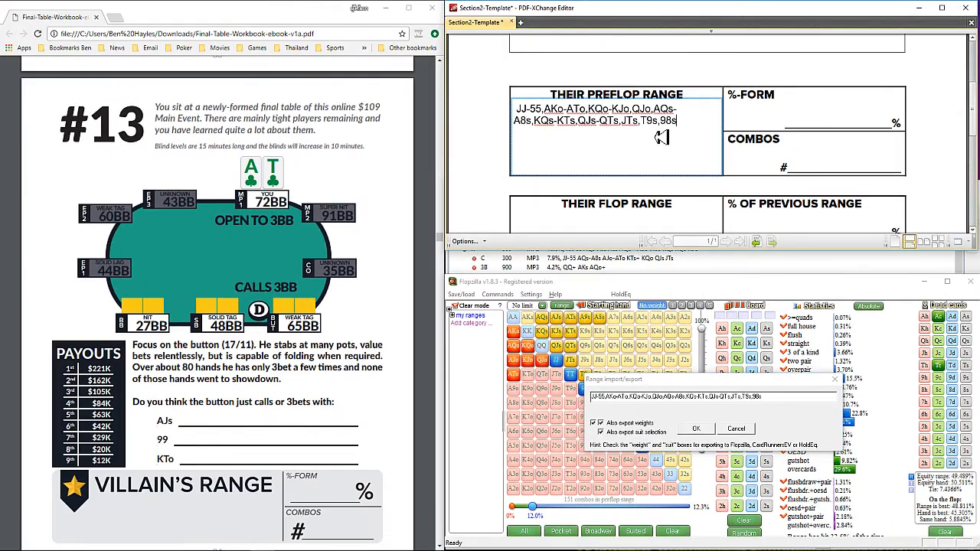
Step: Close the range export and fill in the template's preflop %-form with 12 and combos with 151
click(852, 126)
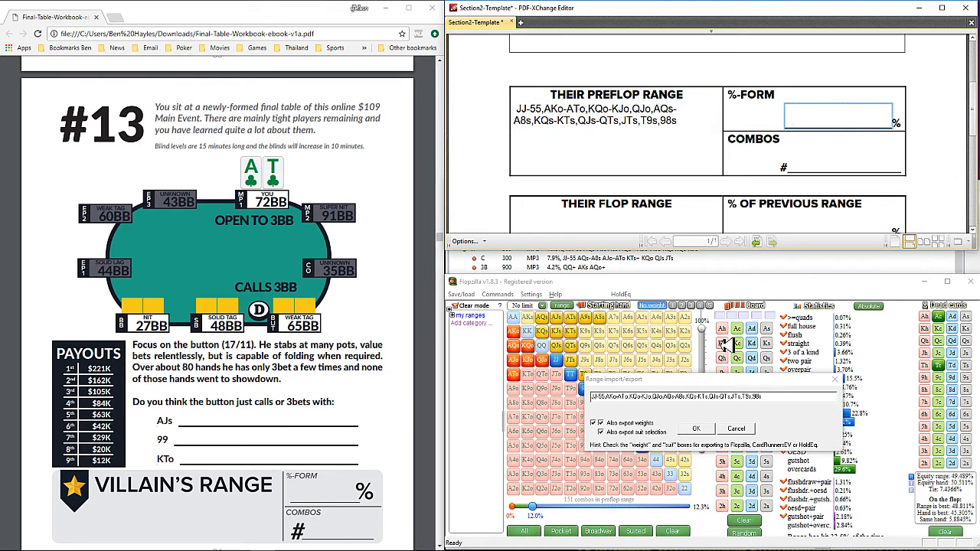
click(702, 429)
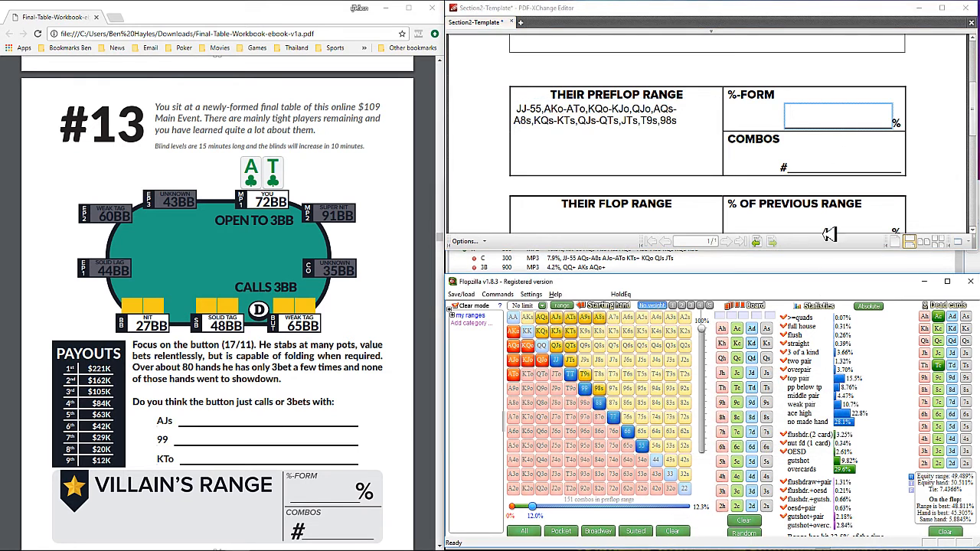
click(853, 123)
text(12)
click(853, 170)
text(151)
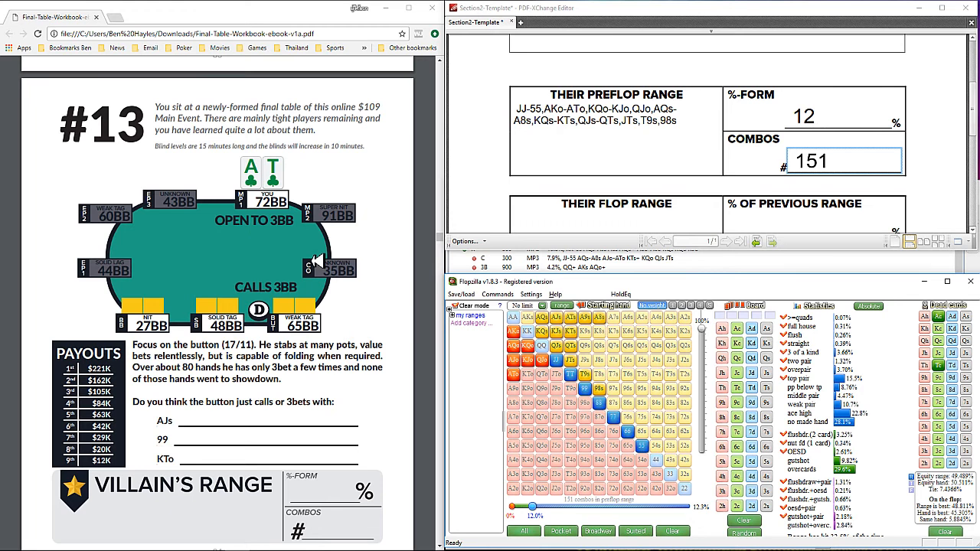
Step: Bring up hand #13's flop in the workbook and set the Flopzilla board to Jc, 7c and 6h
scroll(402, 332, down, 8)
scroll(402, 333, up, 1)
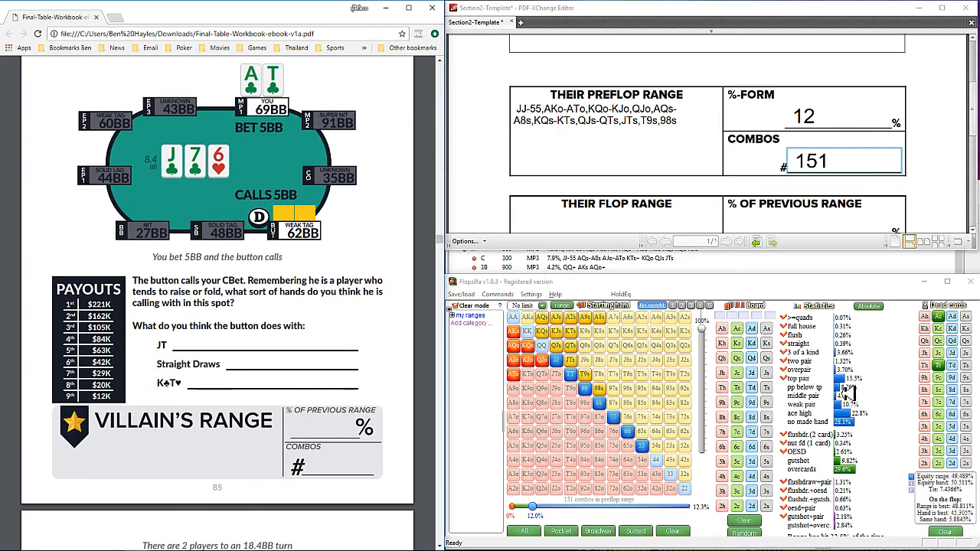
click(737, 373)
click(737, 432)
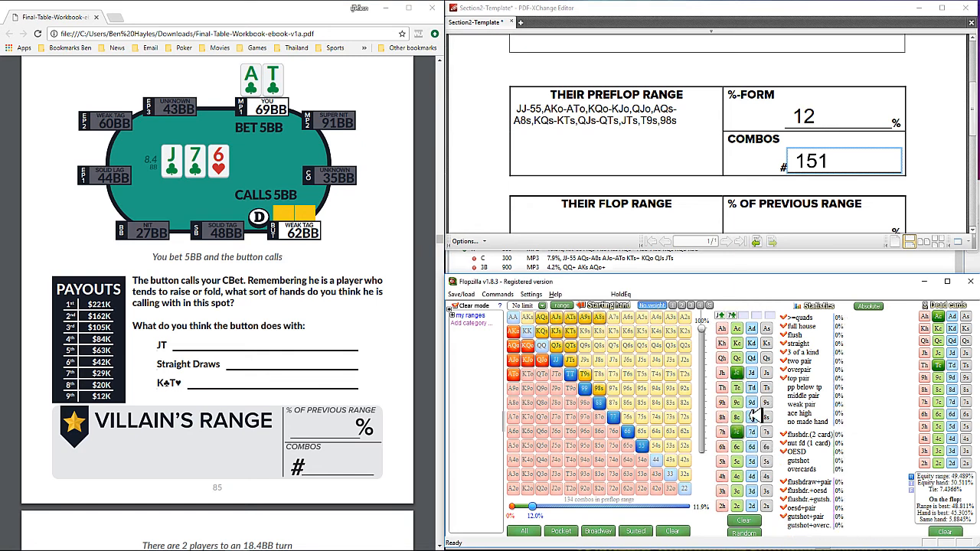
click(722, 446)
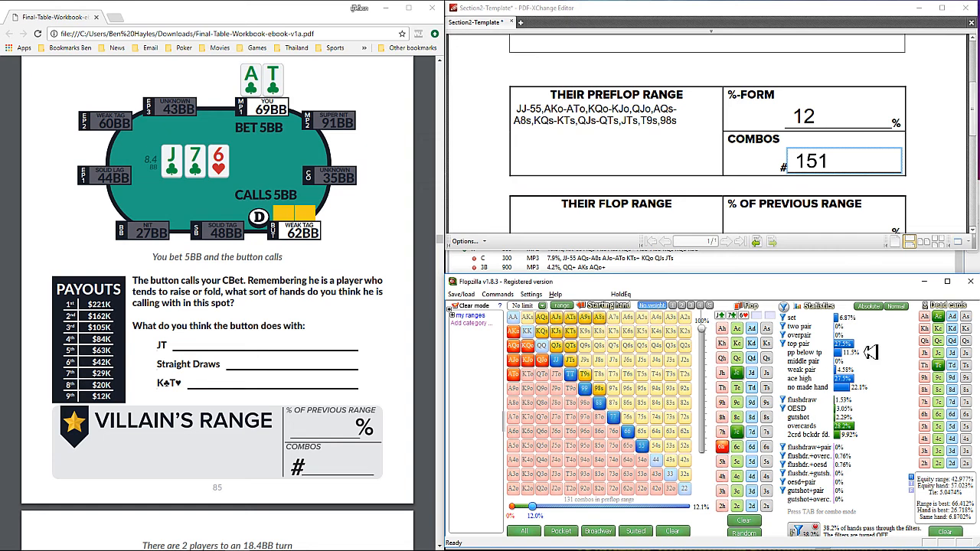
Step: Add pairs below top pair to the flop statistics filters and turn the filters on
mouse_move(871, 351)
click(809, 356)
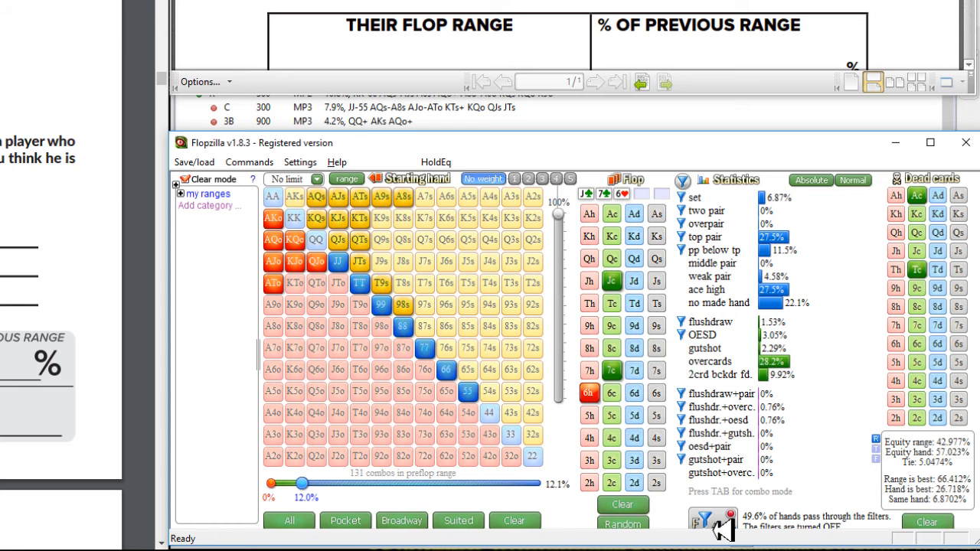
click(721, 525)
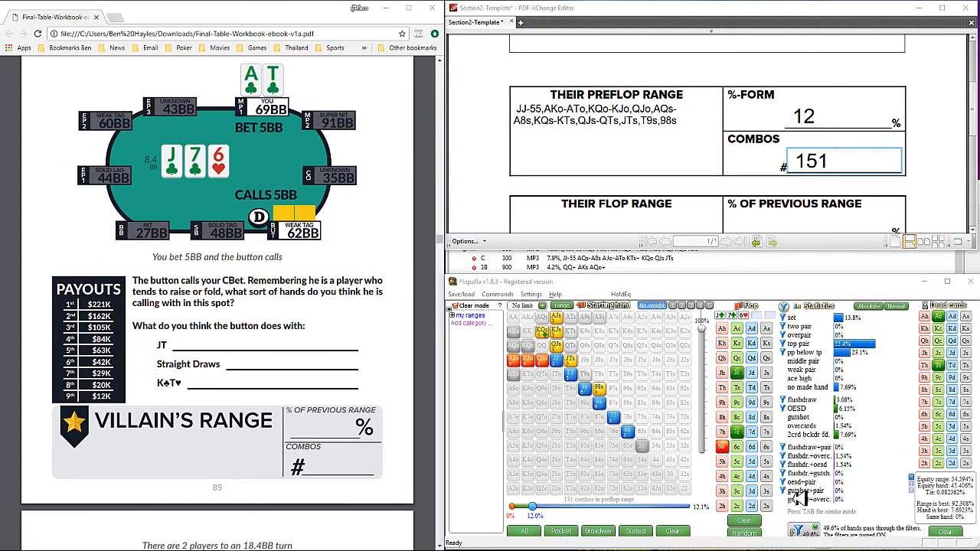
Step: Export the filtered flop range from Flopzilla and paste it into the template's Their Flop Range box
key(ctrl+e)
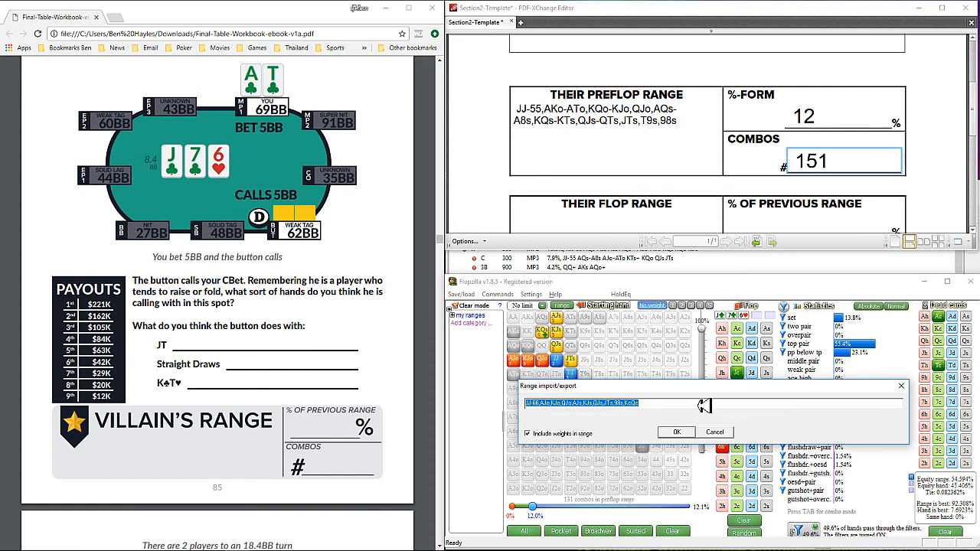
click(680, 434)
scroll(629, 229, down, 1)
click(612, 211)
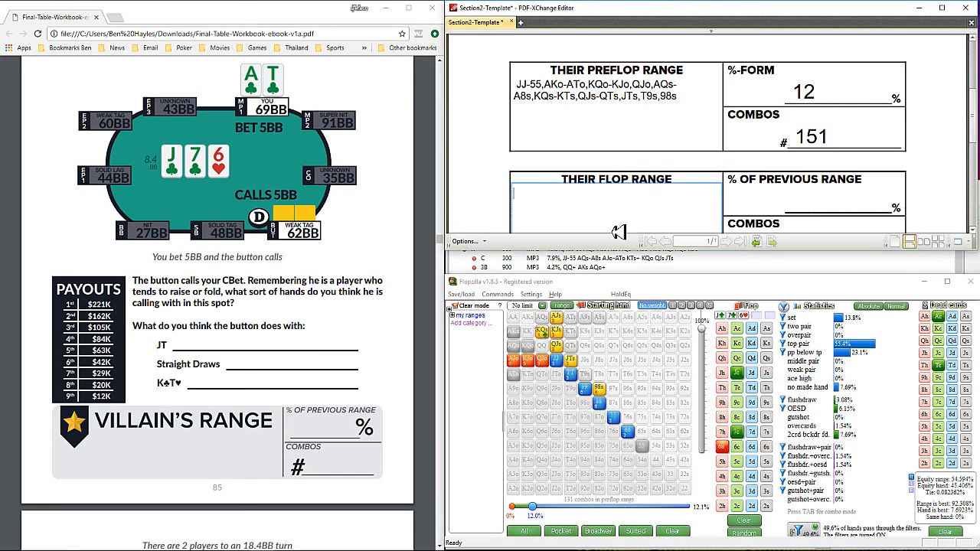
key(ctrl+v)
Step: Fill in the flop section with 50 as % of previous range and 65 combos, using Flopzilla's combo mode for the count
click(821, 210)
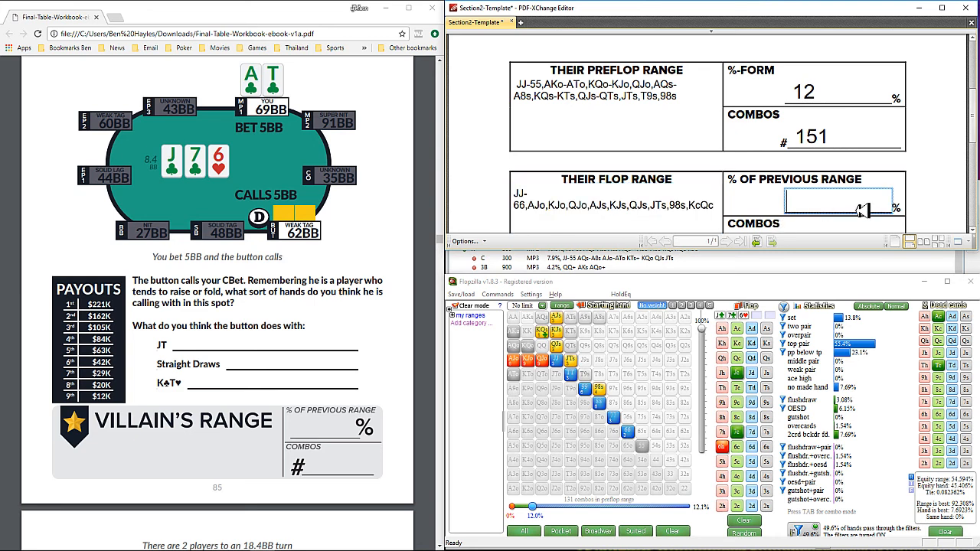
scroll(865, 222, down, 2)
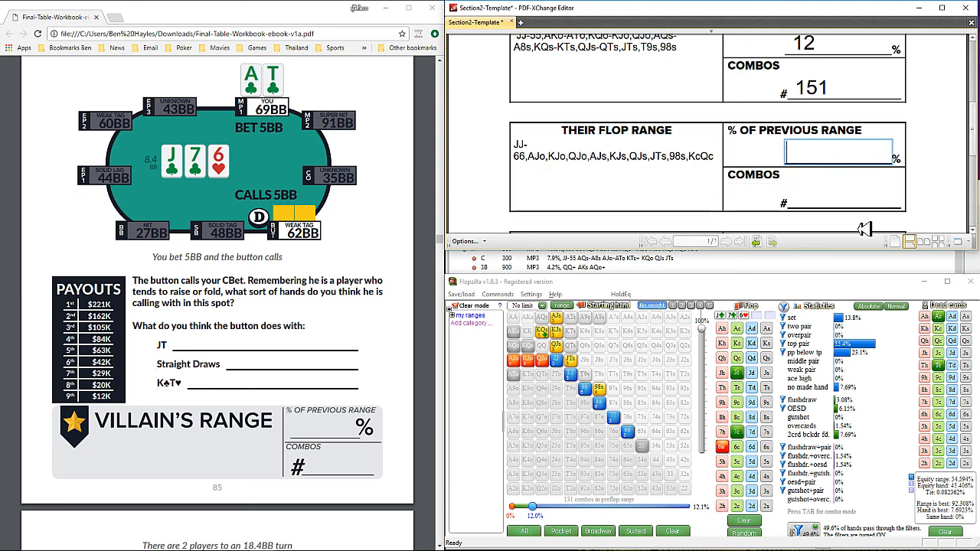
text(50)
click(842, 208)
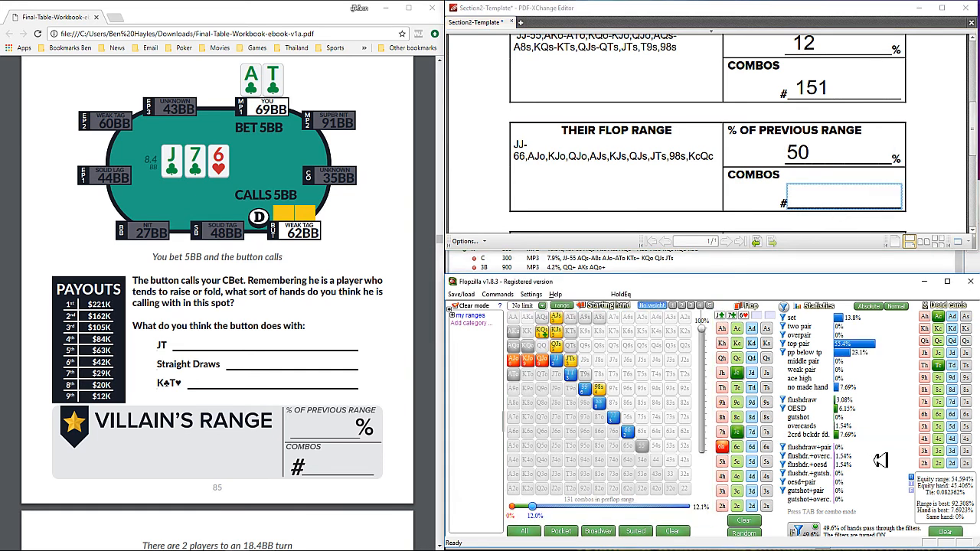
mouse_move(874, 465)
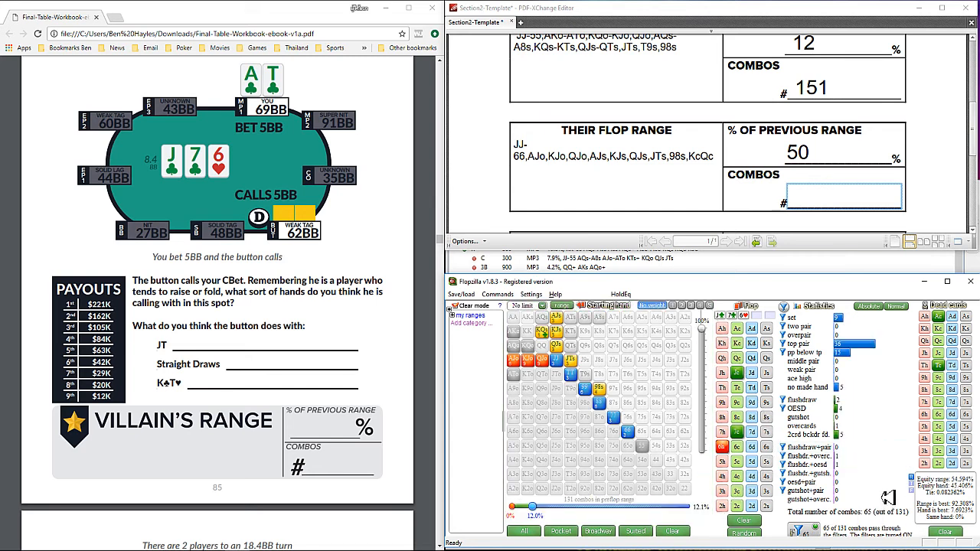
click(829, 210)
text(65)
Step: Bring up hand #13's turn in the workbook, add 9s to the Flopzilla board and switch the statistics to percentage mode
scroll(758, 178, down, 4)
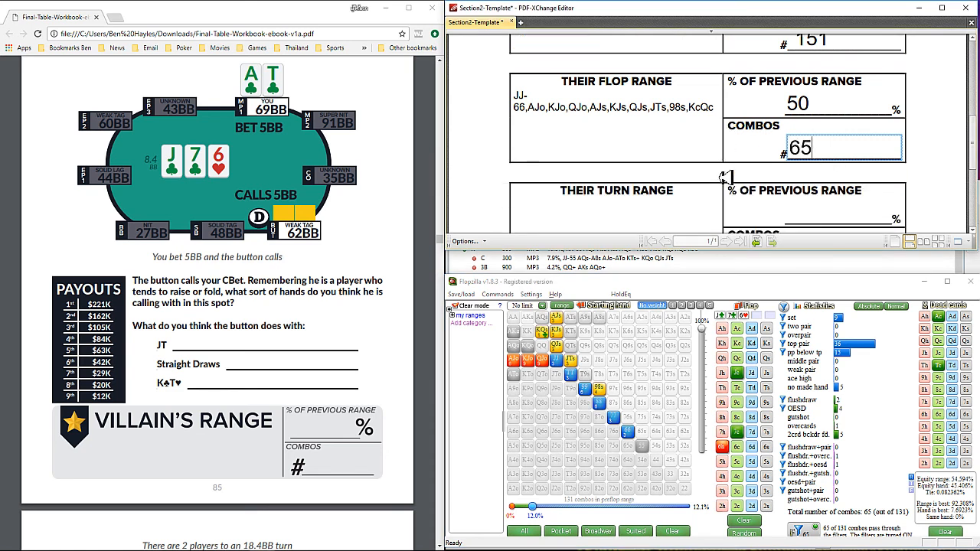
scroll(724, 178, down, 1)
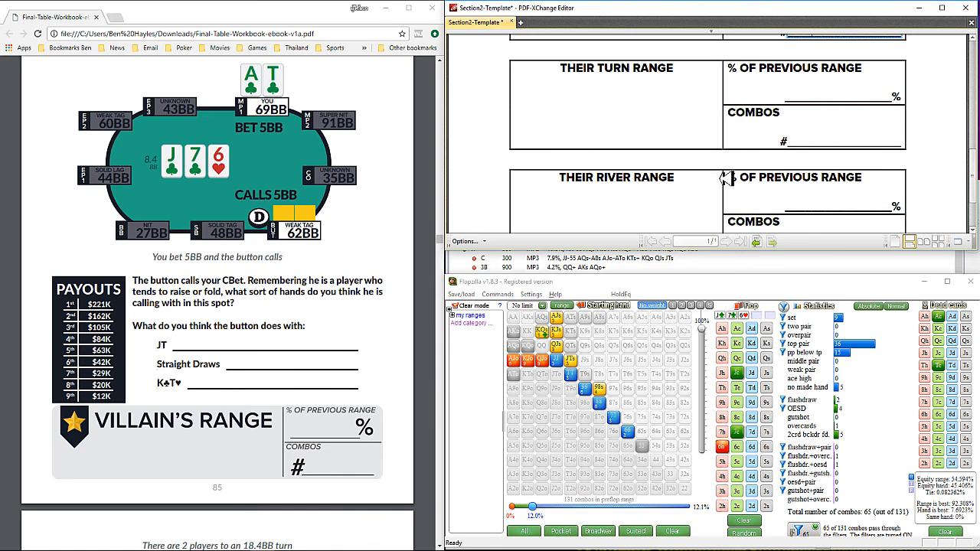
scroll(242, 331, down, 1)
scroll(242, 332, down, 7)
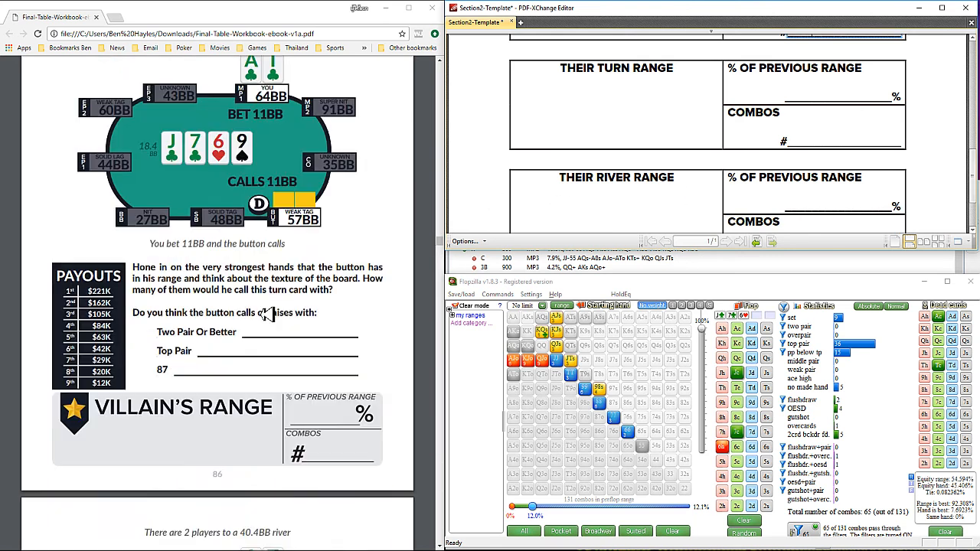
scroll(293, 323, up, 2)
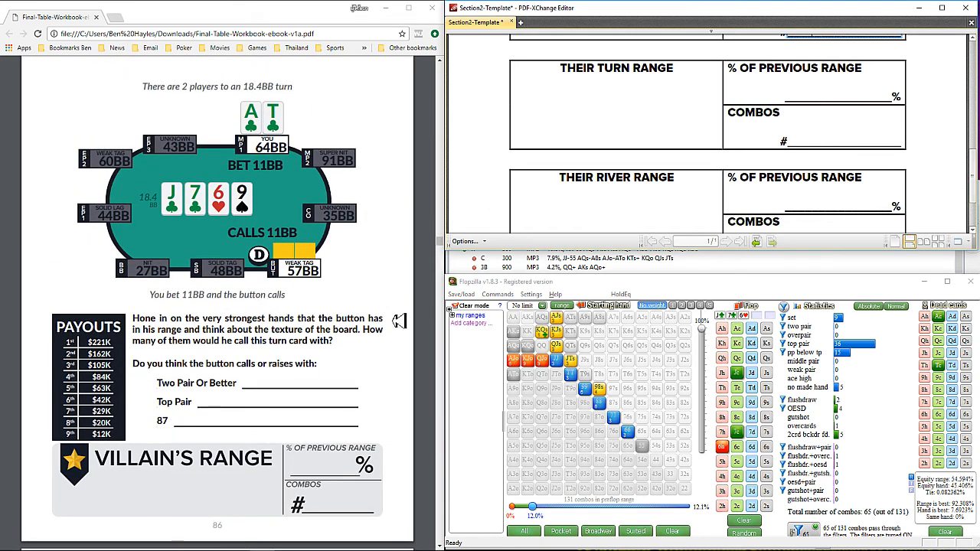
click(768, 404)
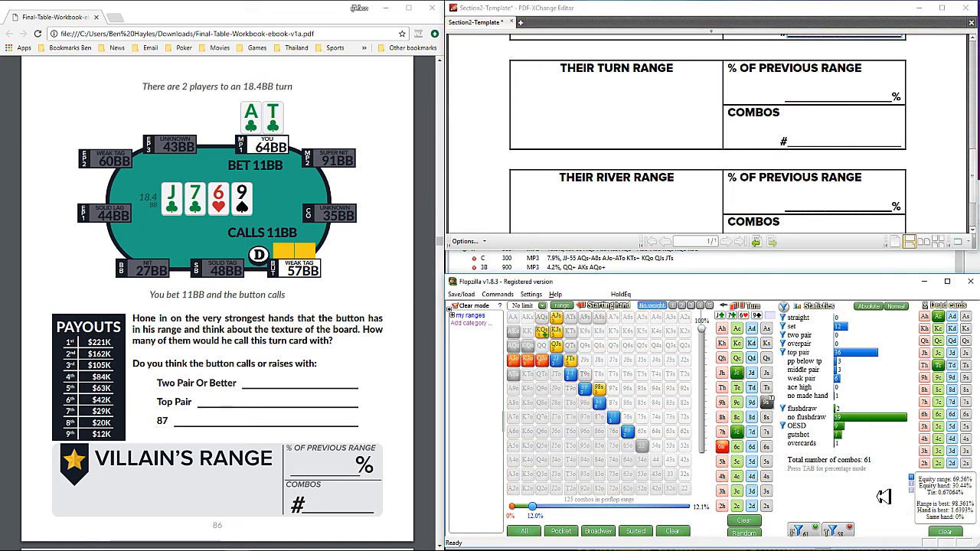
key(Tab)
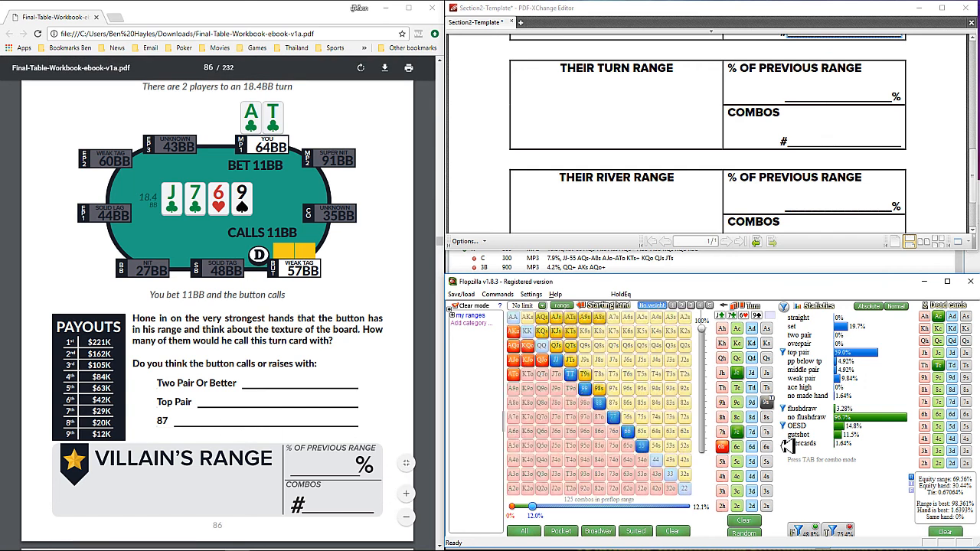
Step: Export the current range from Flopzilla and paste it into the template's Their Turn Range box
mouse_move(866, 439)
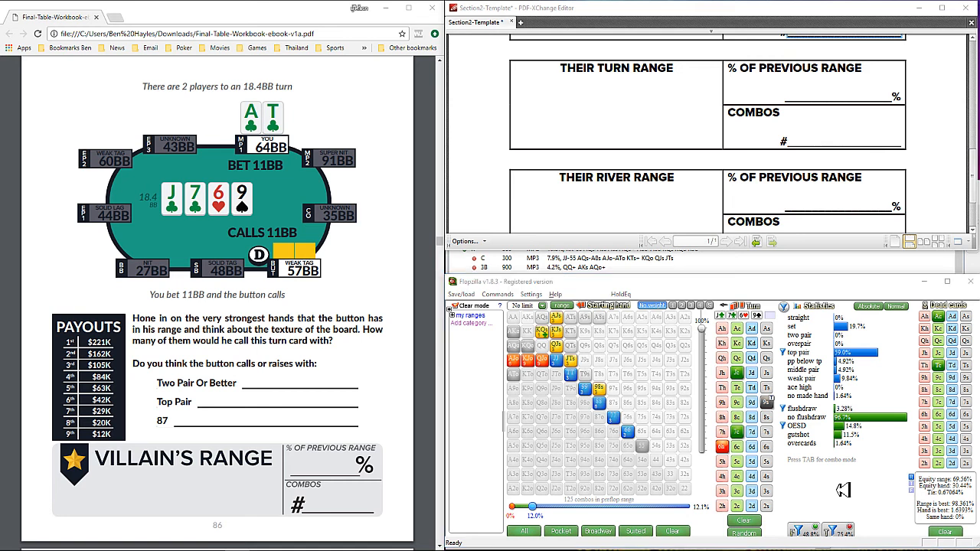
key(ctrl+c)
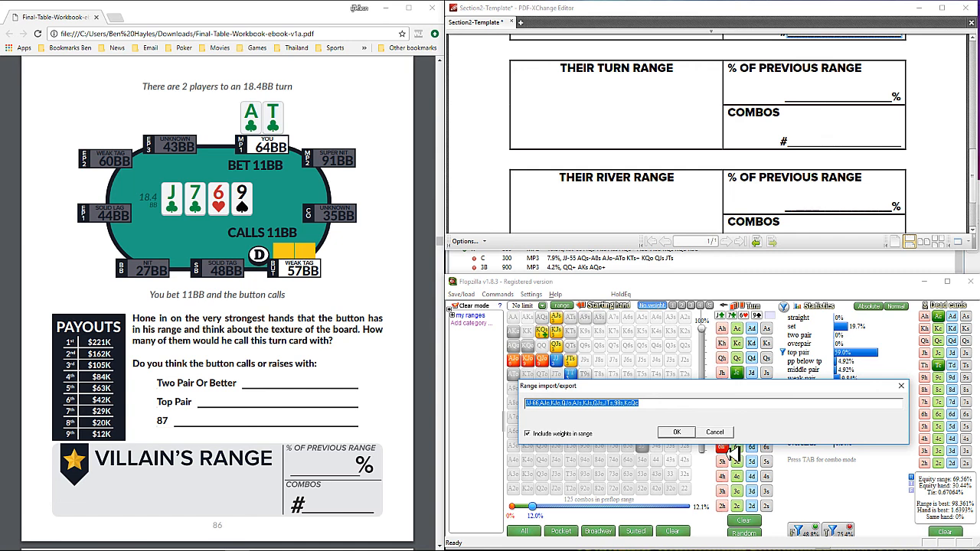
click(681, 433)
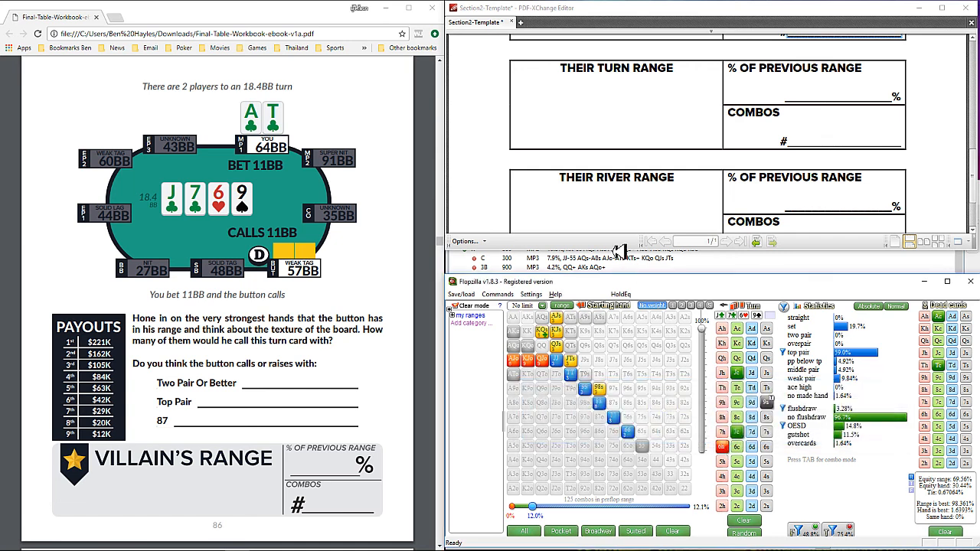
click(598, 93)
key(ctrl+v)
Step: Fill in the turn section with 75 as % of previous range and 46 combos, using Flopzilla's combo mode for the count
click(821, 93)
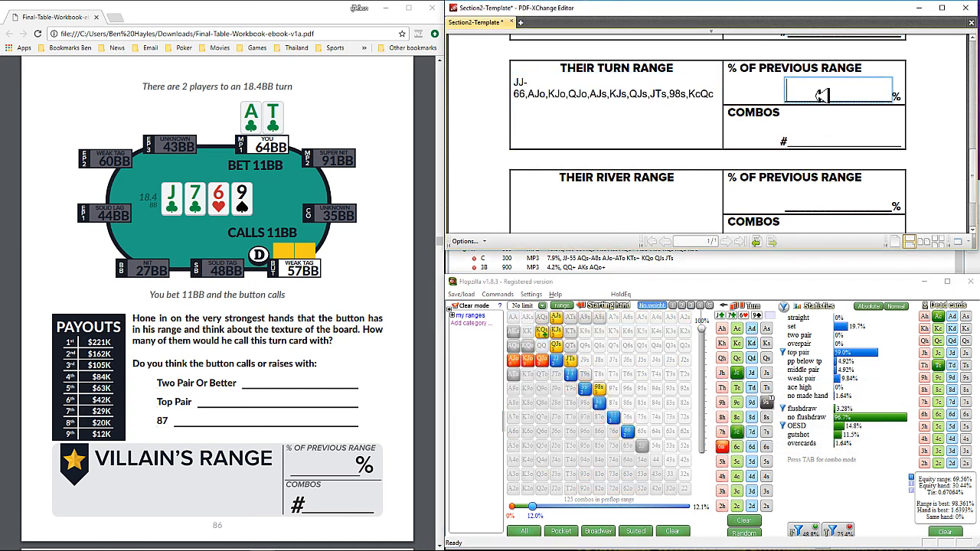
text(75)
click(841, 136)
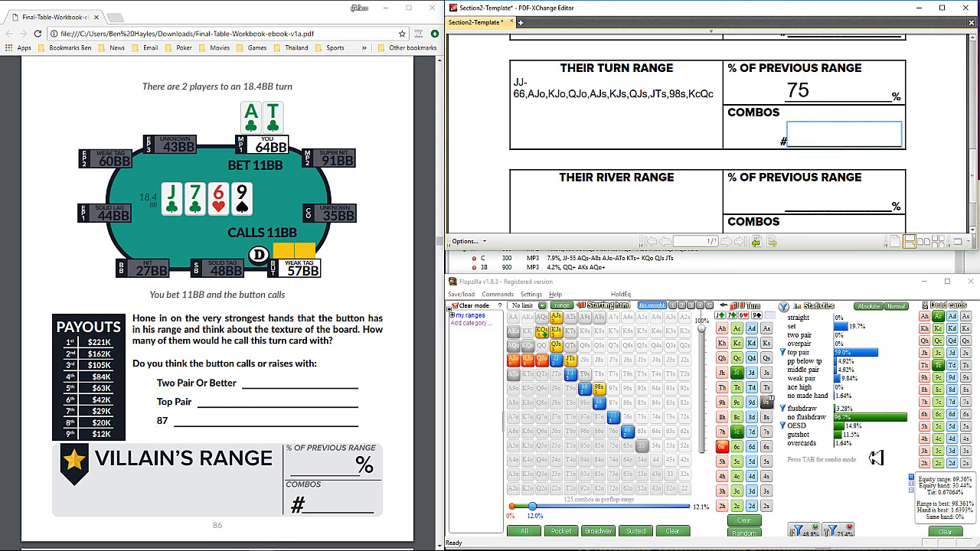
key(Tab)
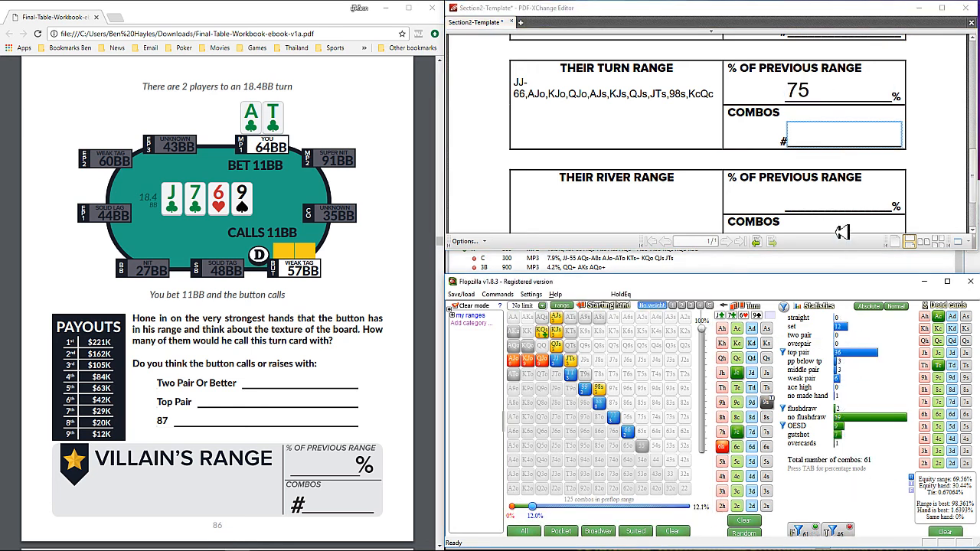
click(843, 145)
text(46)
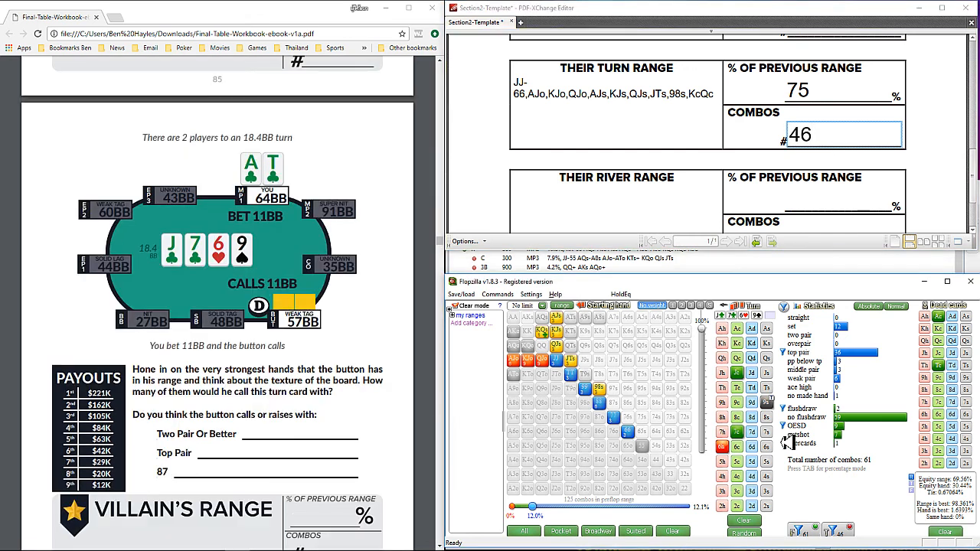
Step: Turn on the turn filters and add the workbook's river card, 2s, to the Flopzilla board in percentage mode
click(844, 534)
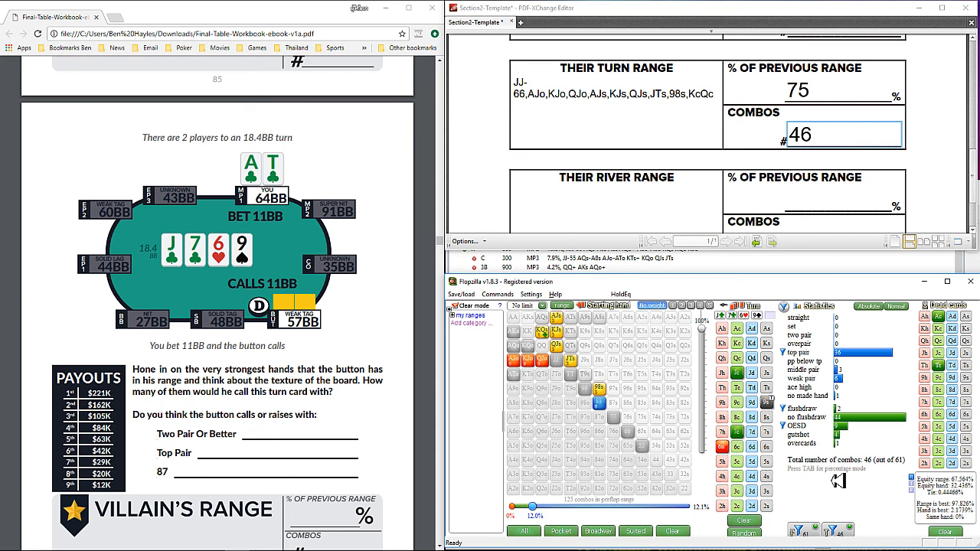
scroll(339, 333, down, 6)
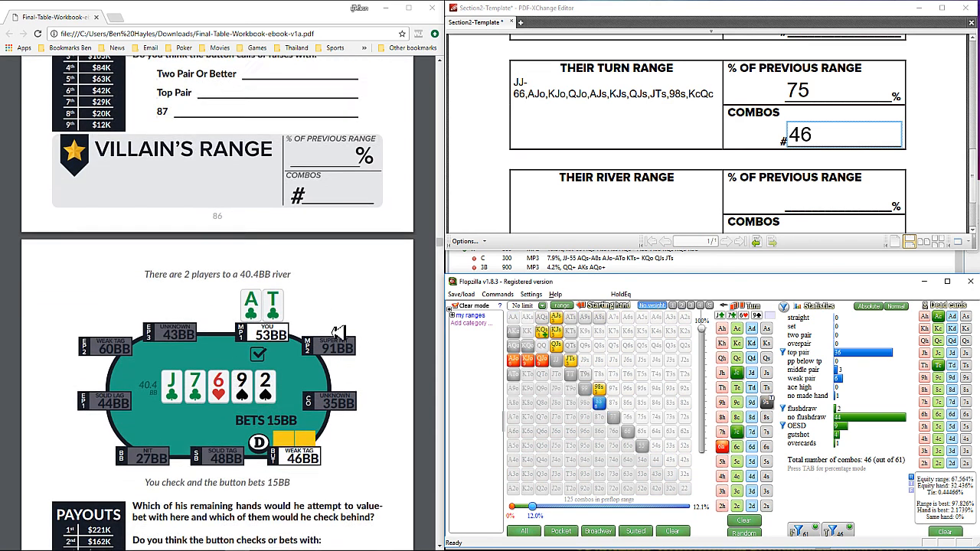
scroll(338, 333, down, 1)
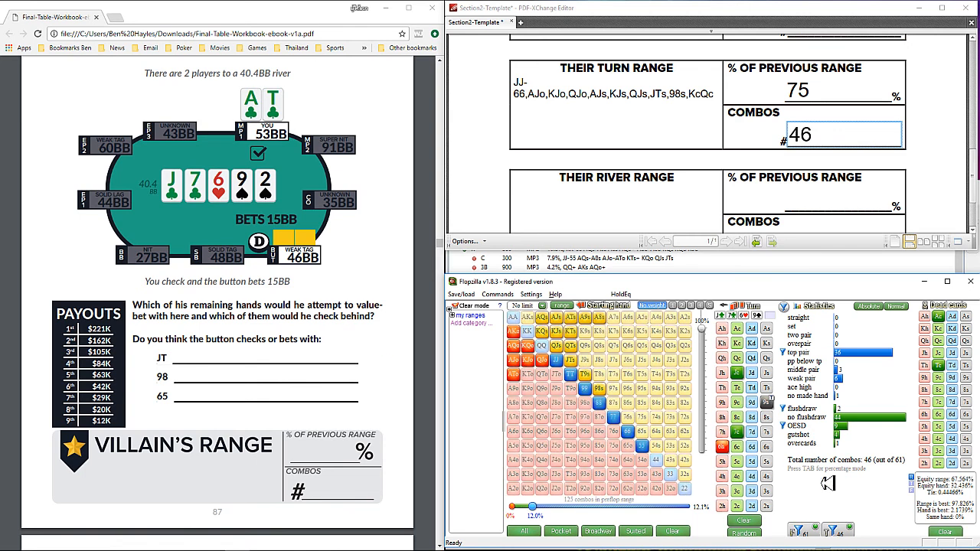
key(Tab)
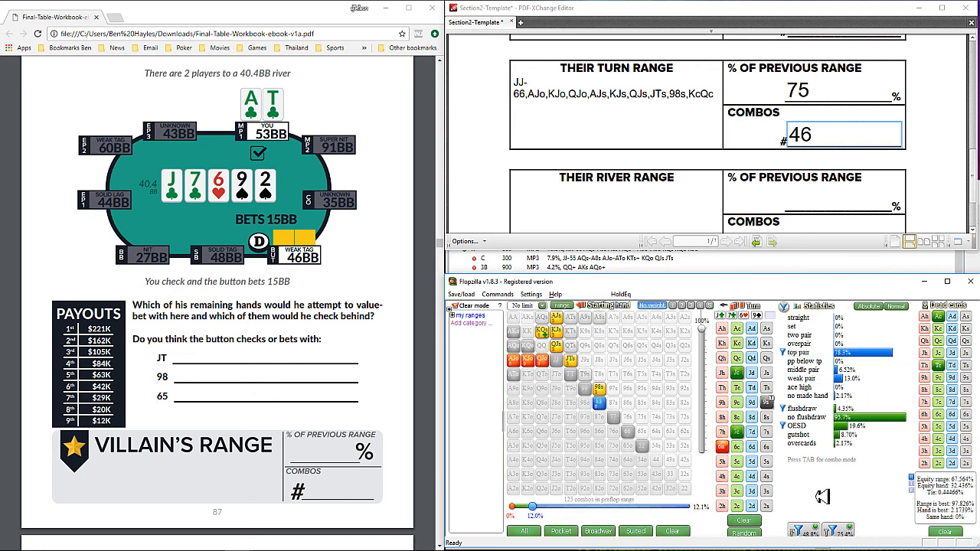
click(767, 506)
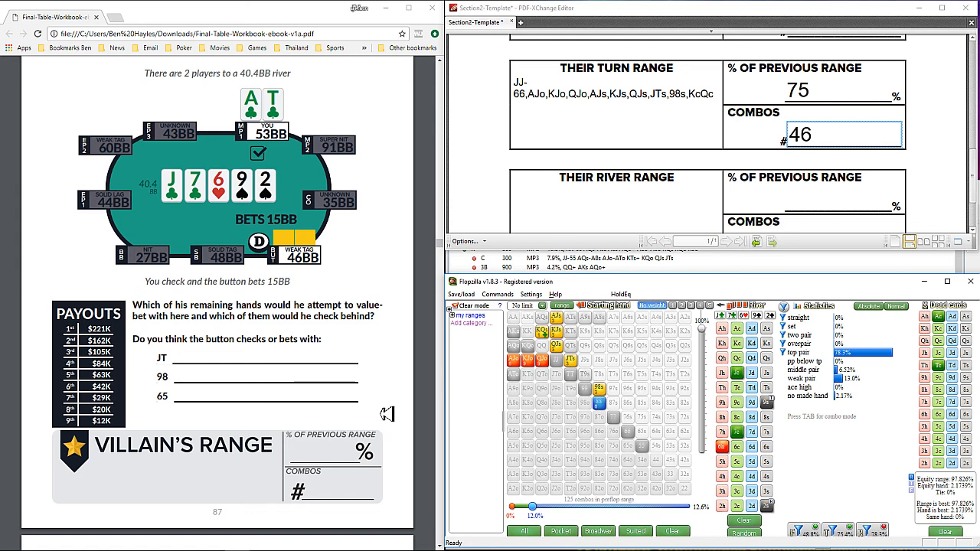
Step: Bring up the river check-raise all-in question in the workbook and turn on the river filters in Flopzilla
click(598, 389)
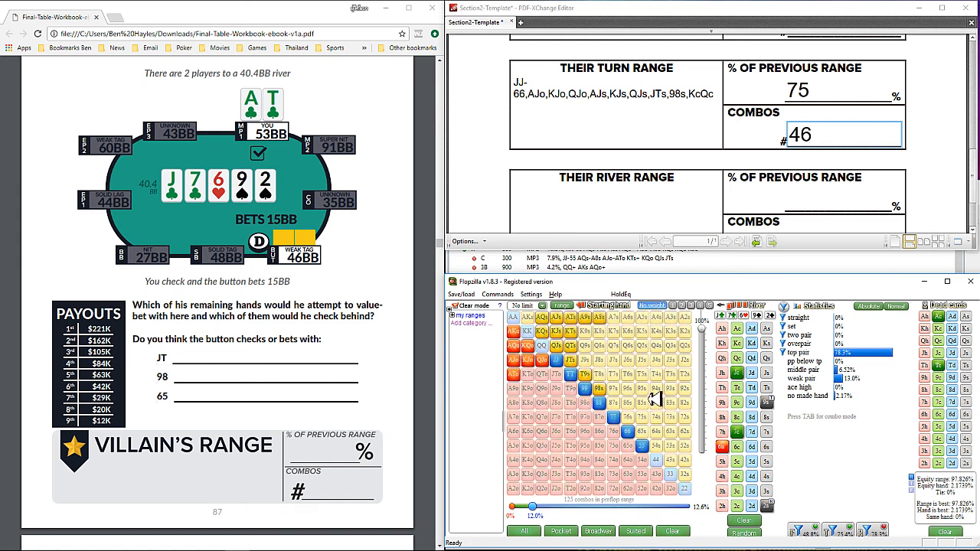
scroll(376, 368, down, 6)
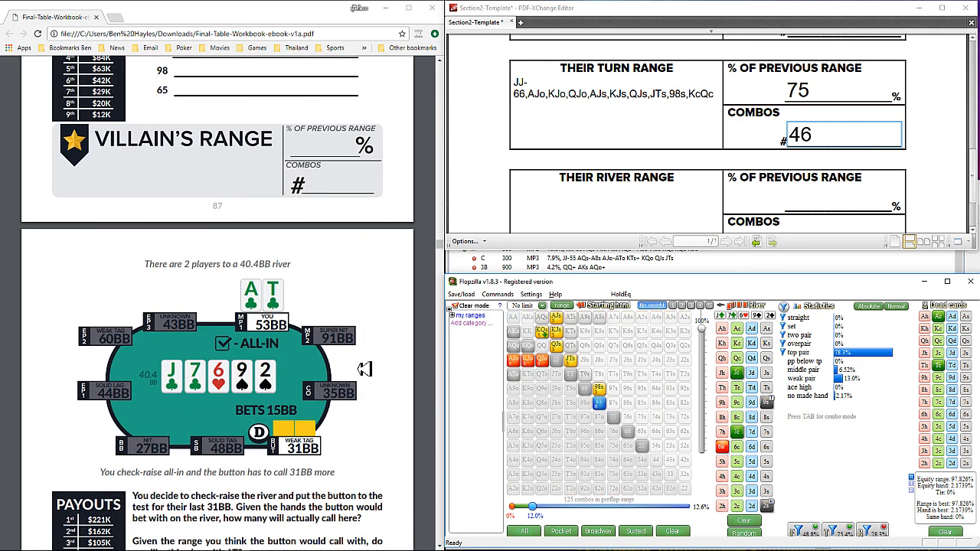
scroll(364, 370, down, 1)
scroll(365, 370, up, 1)
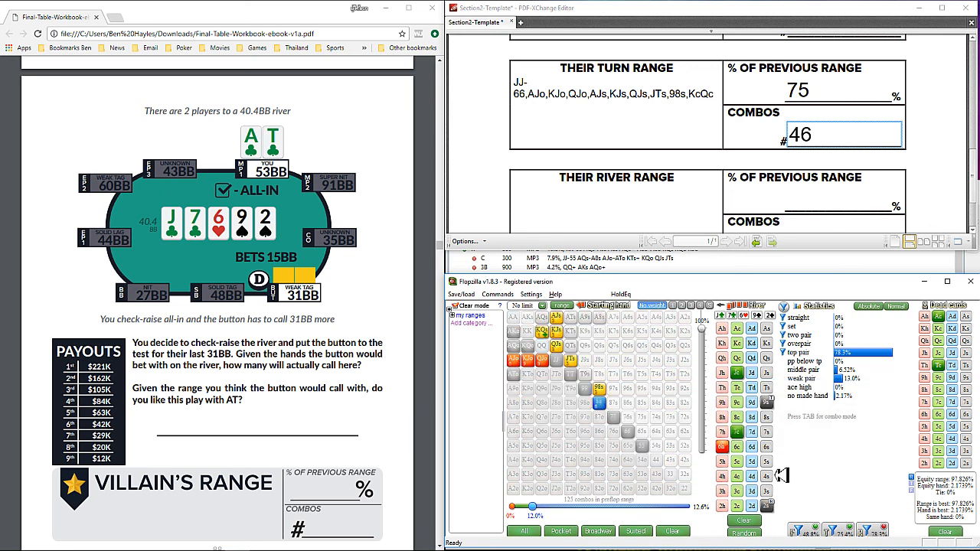
click(758, 490)
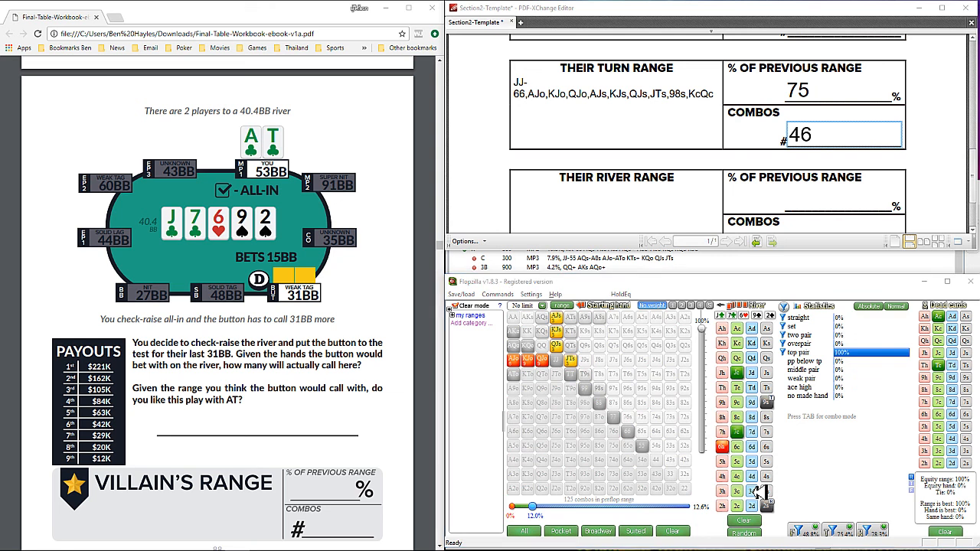
Step: Export the filtered river range from Flopzilla and paste it into the template's Their River Range box
key(ctrl+e)
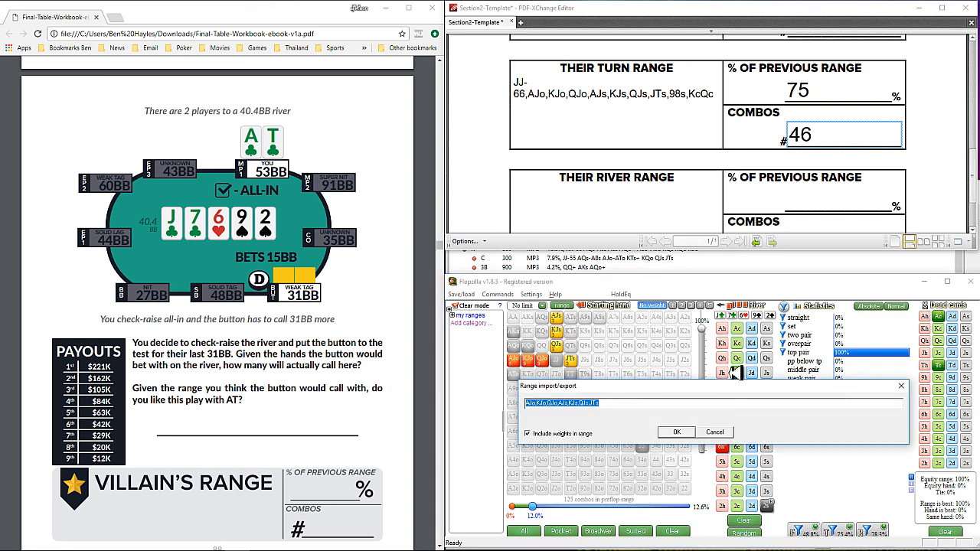
key(ctrl+c)
click(677, 432)
click(605, 201)
key(ctrl+v)
Step: Fill in the river section with 78 as % of previous range and the filtered combo count from Flopzilla's combo mode
scroll(611, 222, down, 1)
click(856, 157)
text(78)
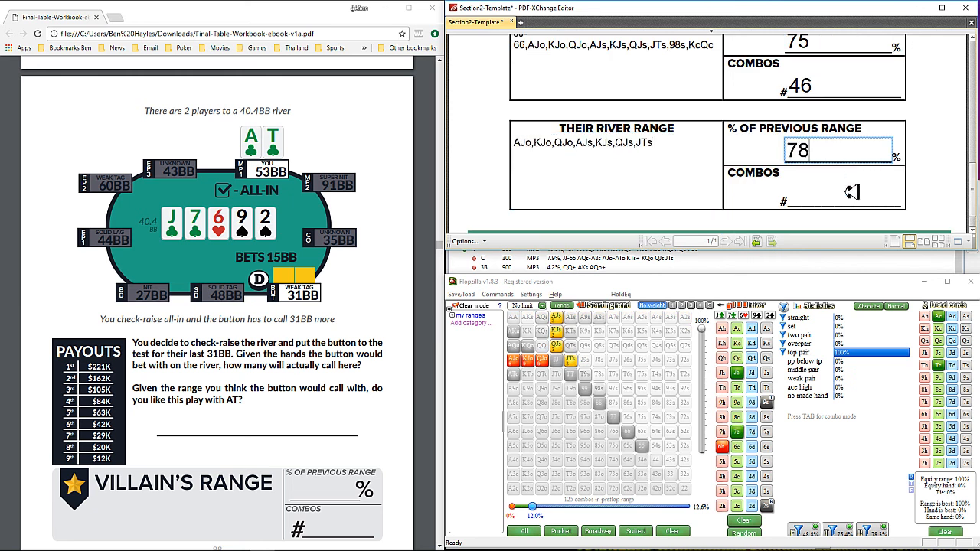
click(852, 207)
scroll(852, 211, down, 1)
click(837, 453)
key(Tab)
click(797, 165)
scroll(781, 199, up, 3)
text(46)
scroll(779, 216, up, 1)
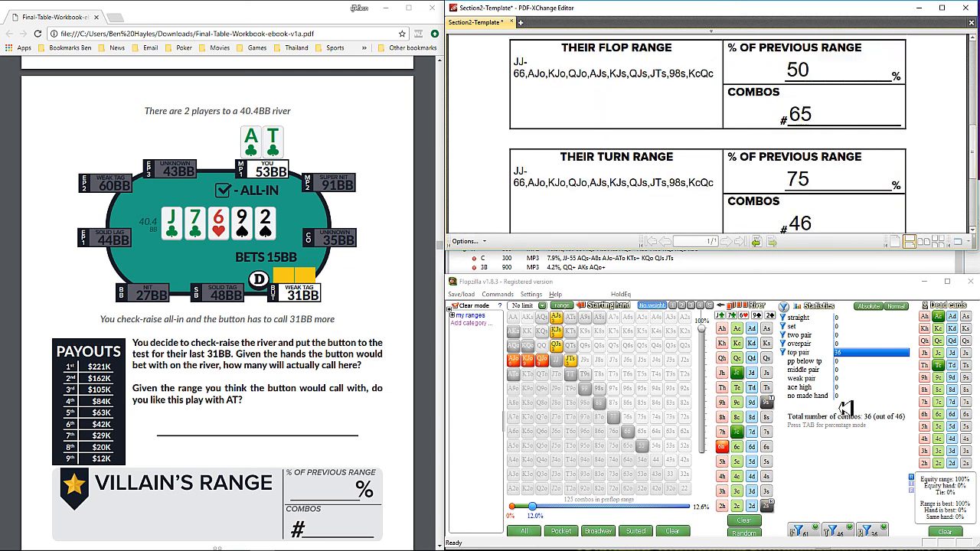
Step: Turn off the river filters, export the turn range from Flopzilla and replace the Their Turn Range entry with 88,AJo,KJo,QJo,AJs,KJs,QJs,JTs,98s,KcQc
click(873, 536)
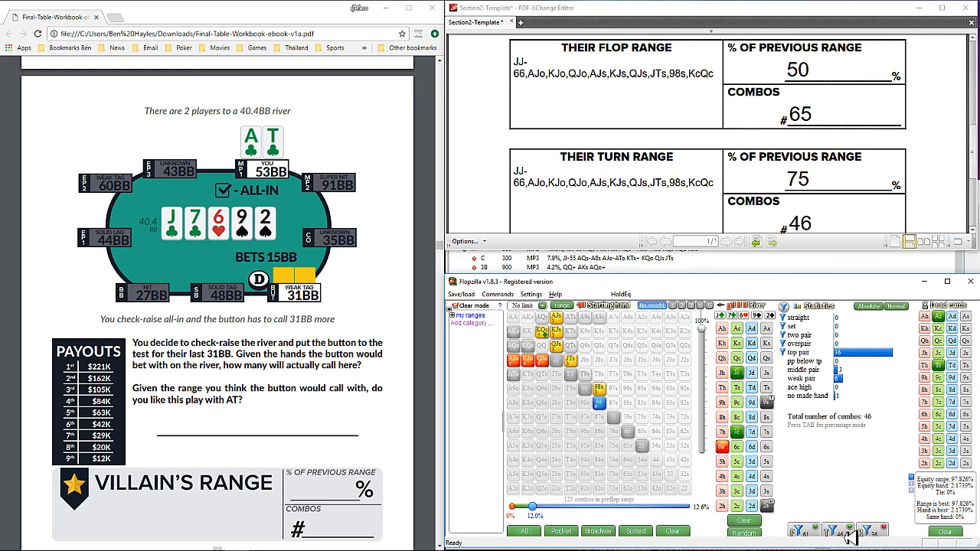
click(593, 301)
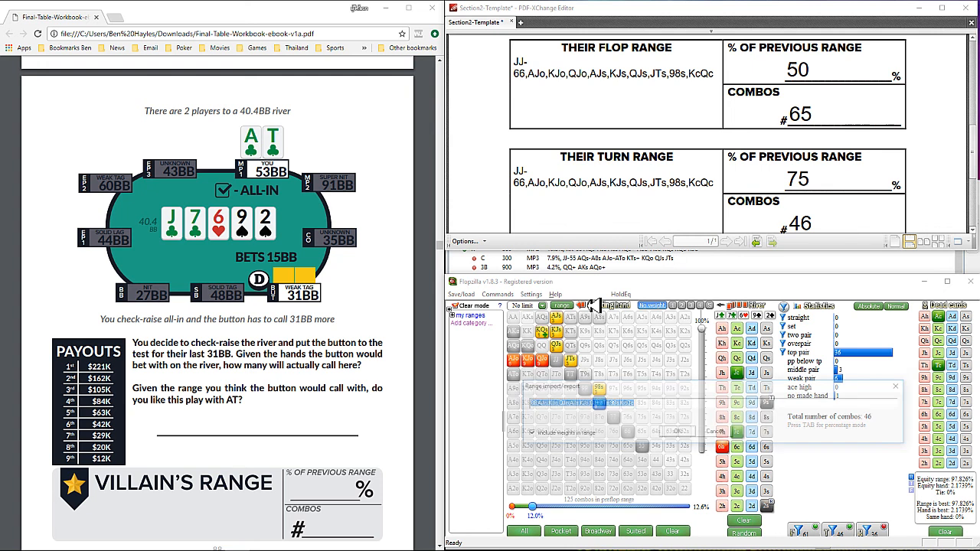
click(675, 434)
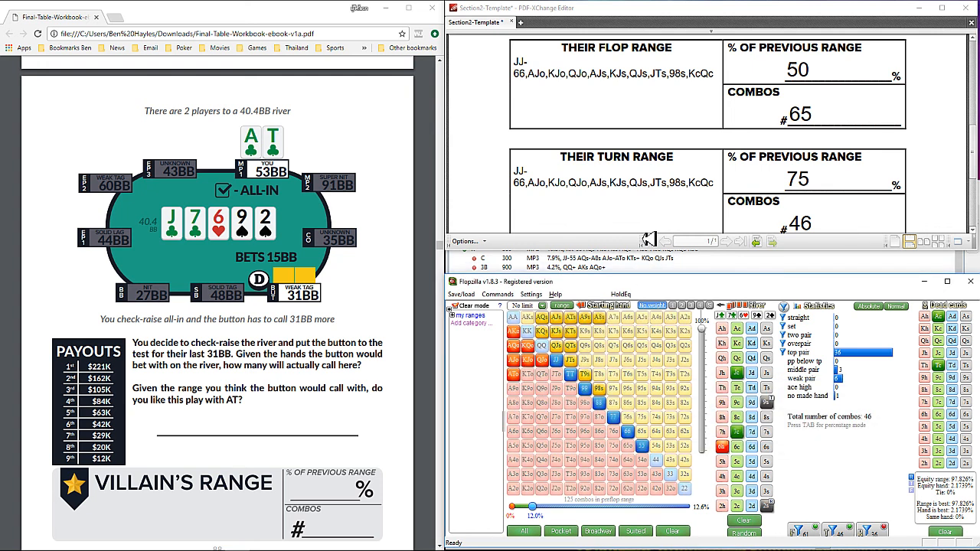
click(718, 187)
drag(717, 188, 468, 173)
key(ctrl+v)
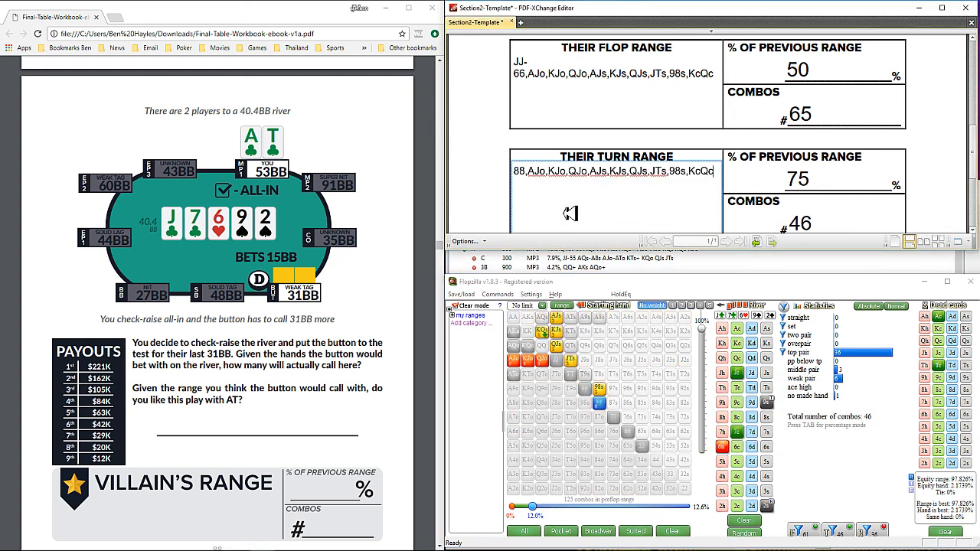